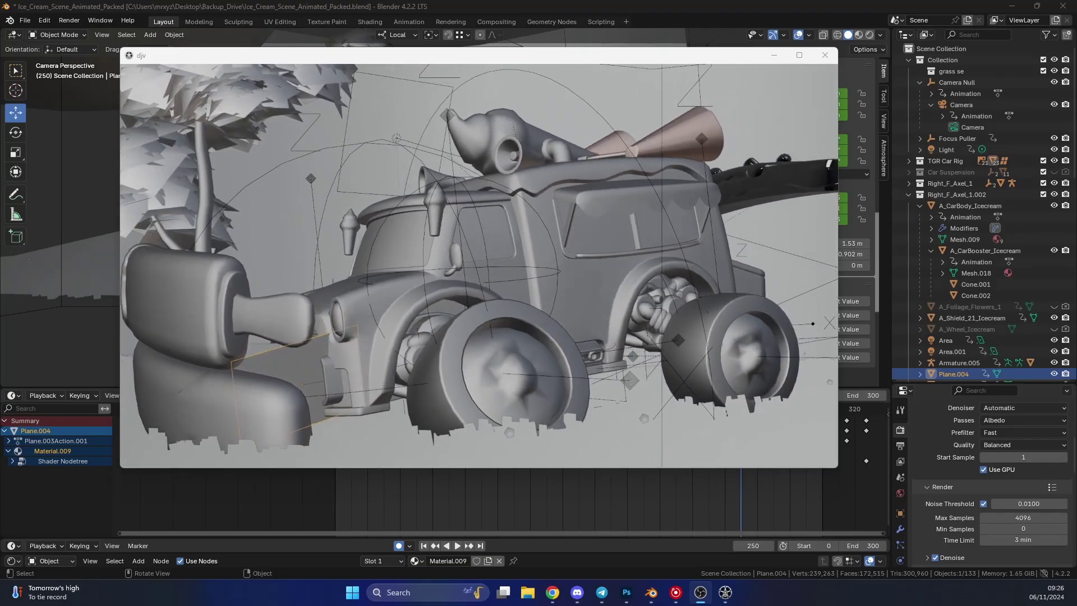
Scrub through the 301-frame animatic PNG sequence playing in DJV at 30 fps
mouse_move(558, 200)
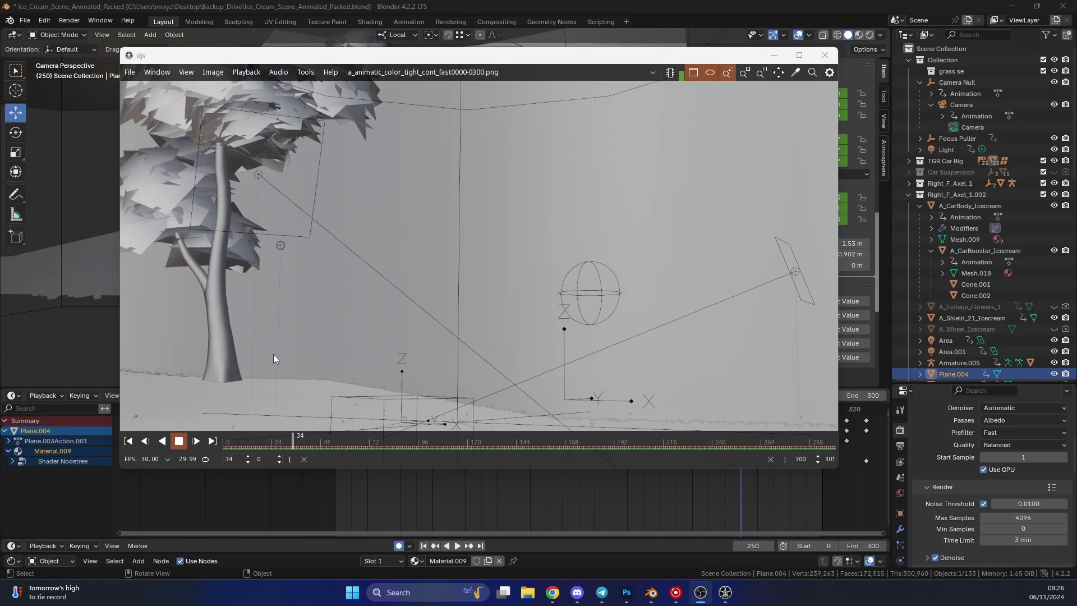
drag(425, 448, 513, 454)
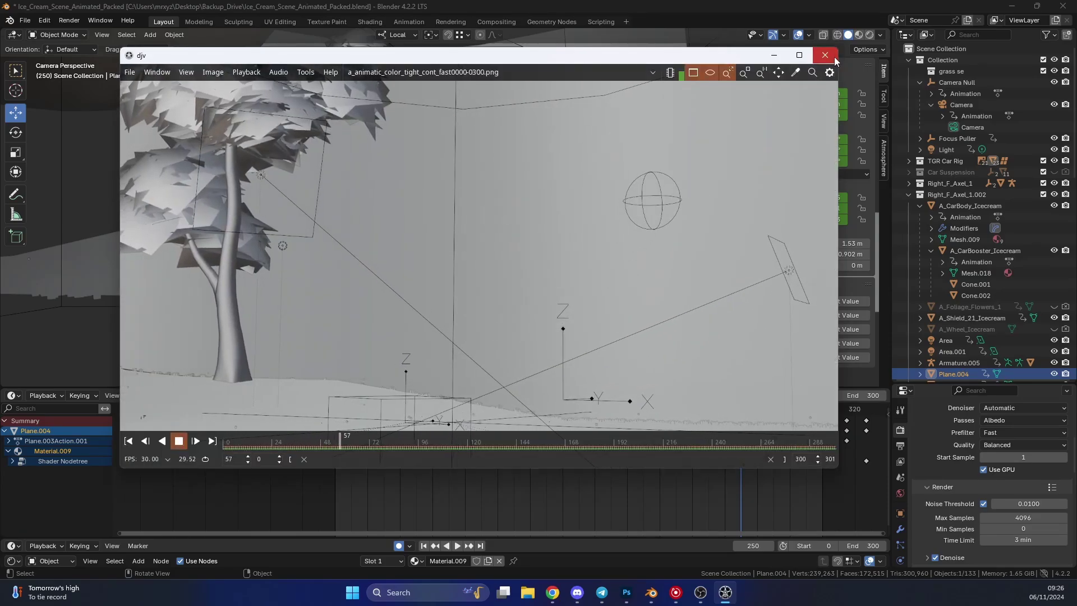
Close DJV, then open Blender Preferences at File Paths and the Applications Animation Player dropdown
click(833, 56)
click(104, 35)
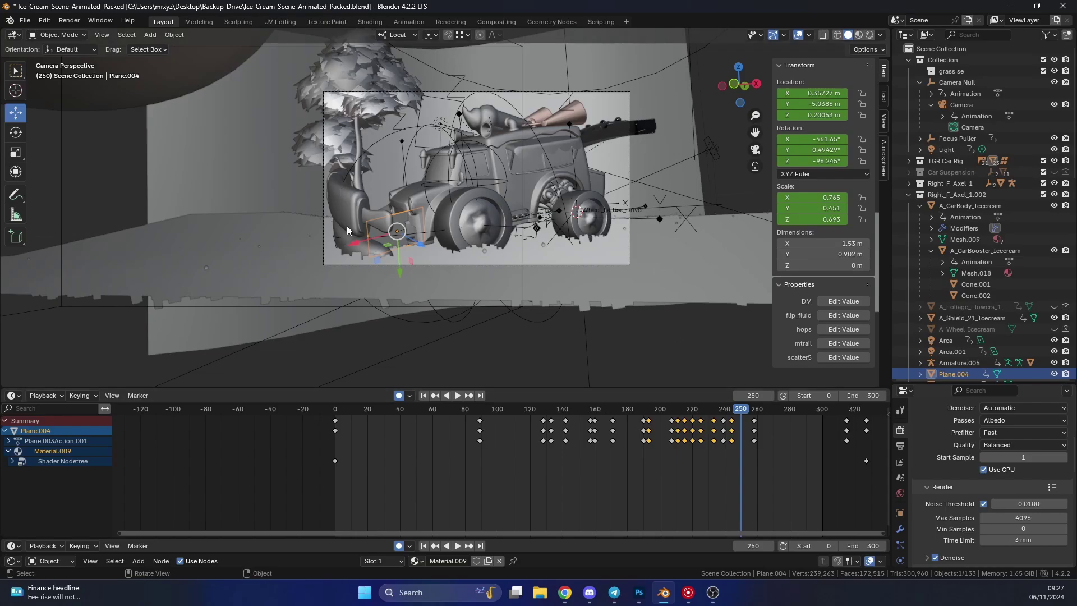
click(45, 21)
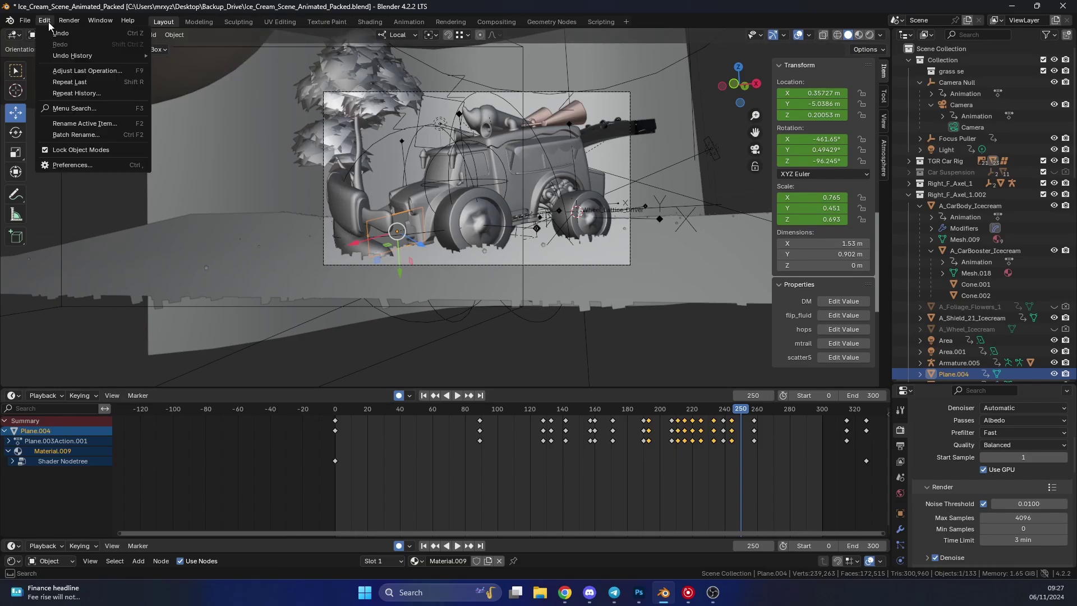
click(101, 167)
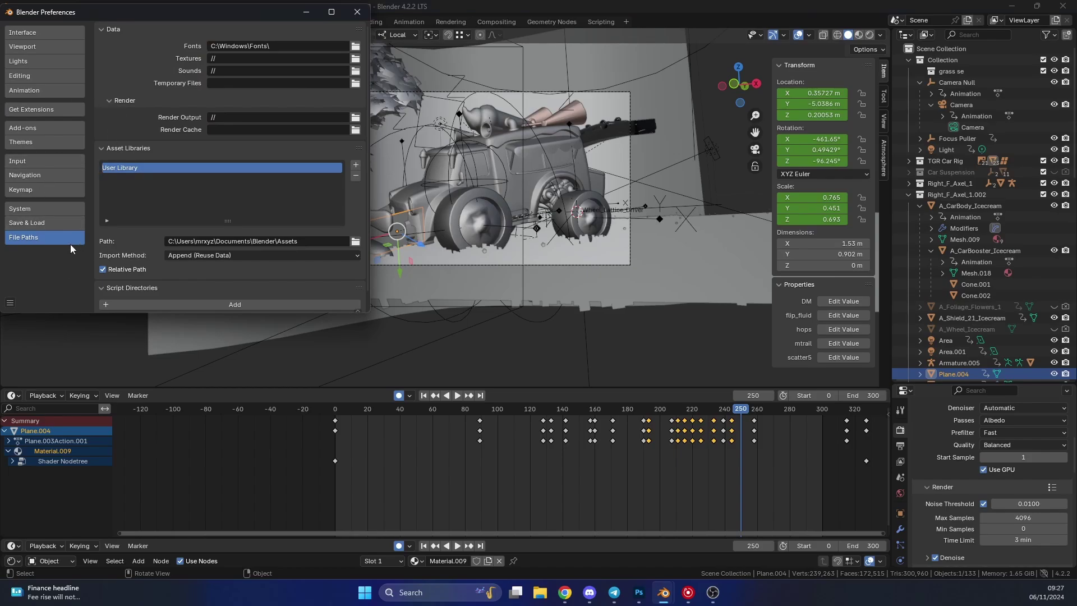
scroll(189, 188, down, 1)
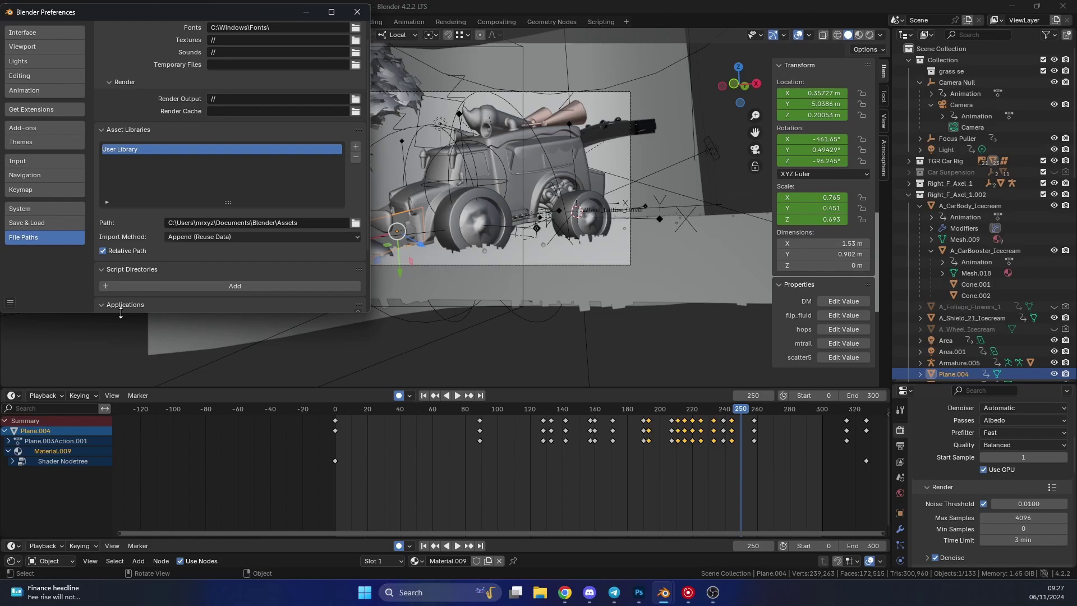
drag(121, 314, 141, 478)
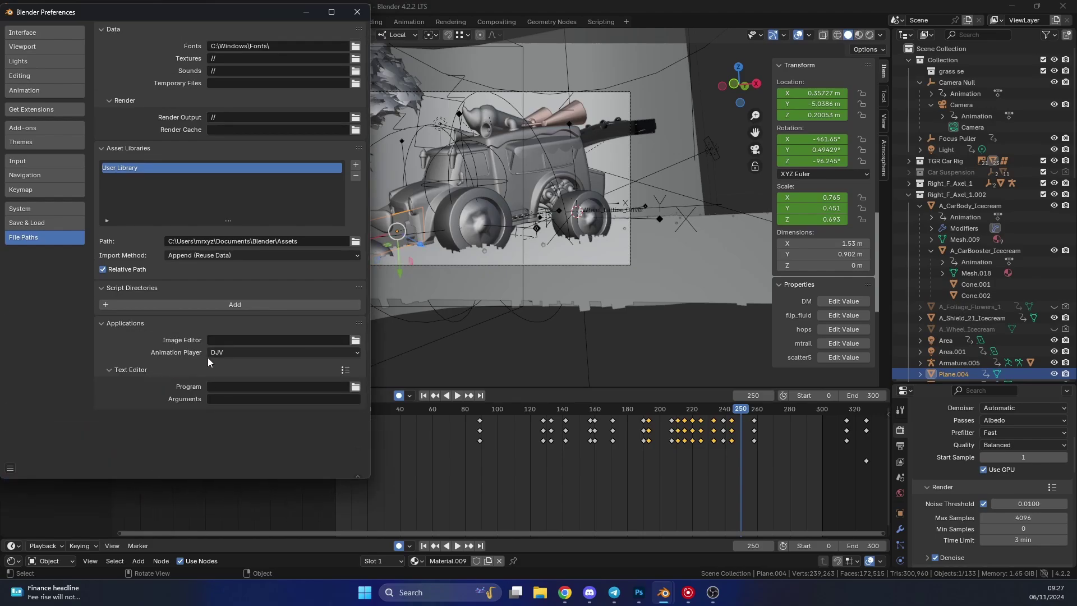
click(244, 354)
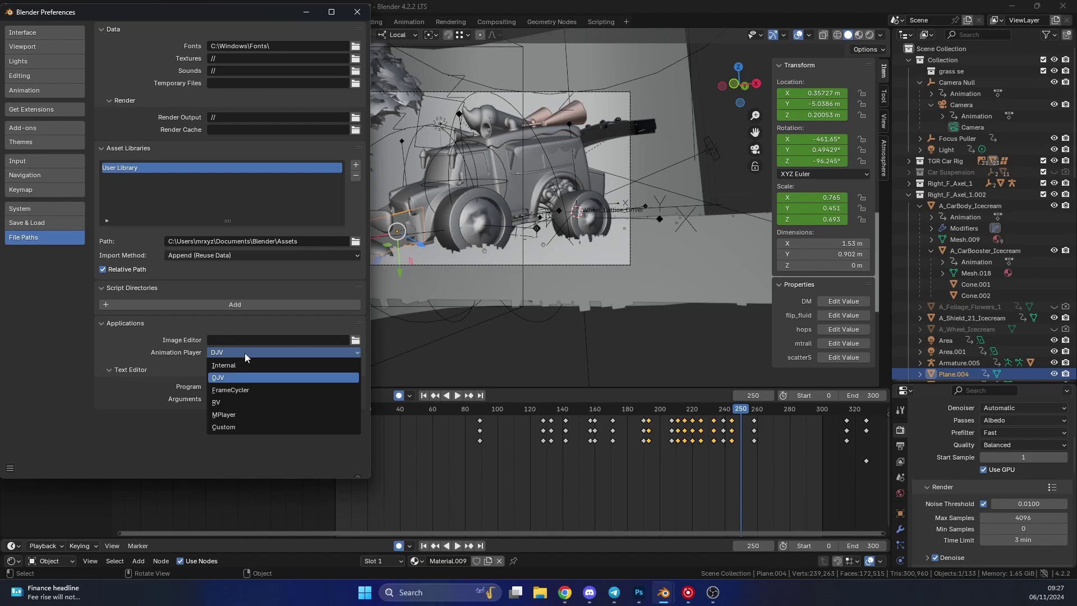
click(564, 599)
scroll(468, 361, up, 3)
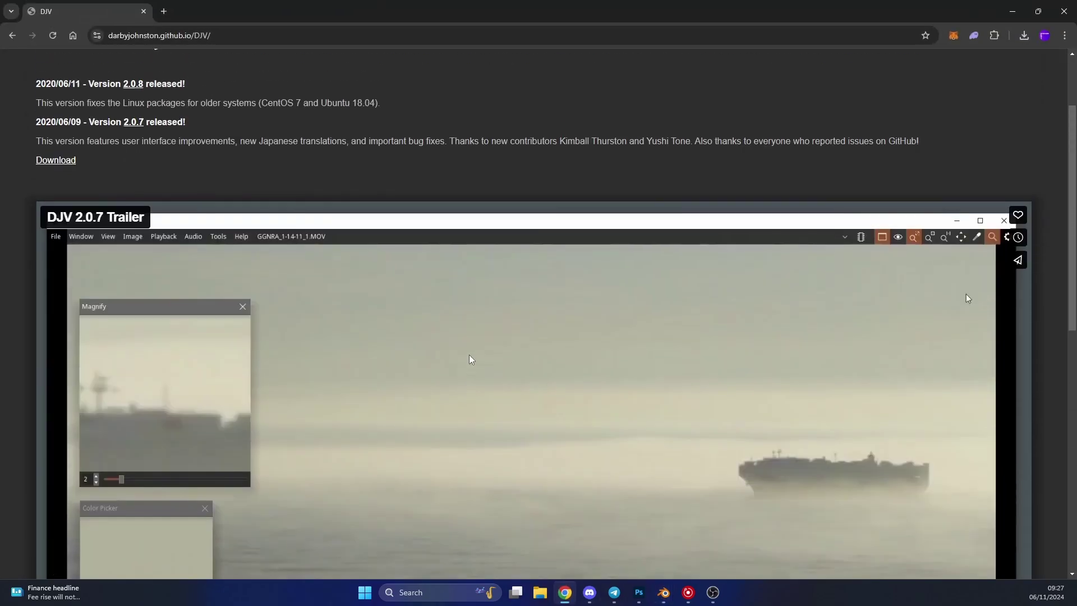
scroll(470, 359, up, 2)
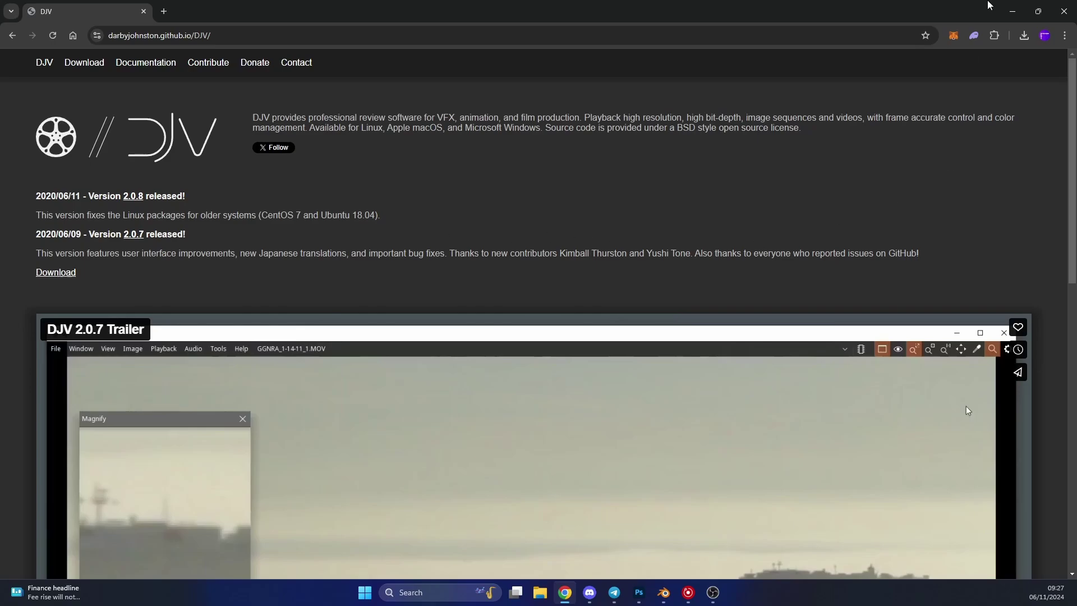
Change the Animation Player preference from DJV to Internal and close Preferences
click(1009, 13)
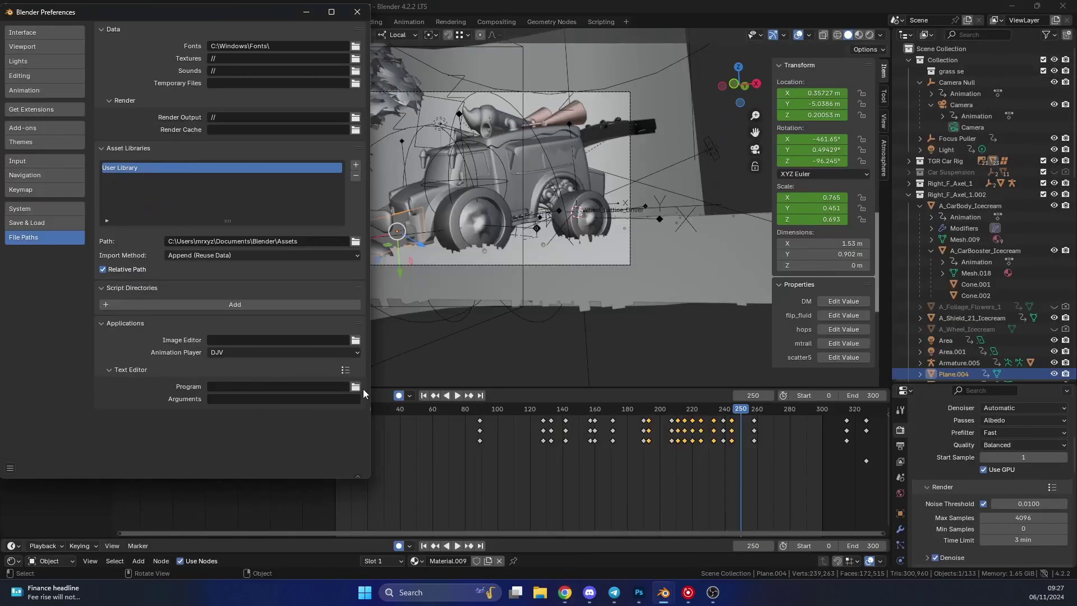
click(265, 353)
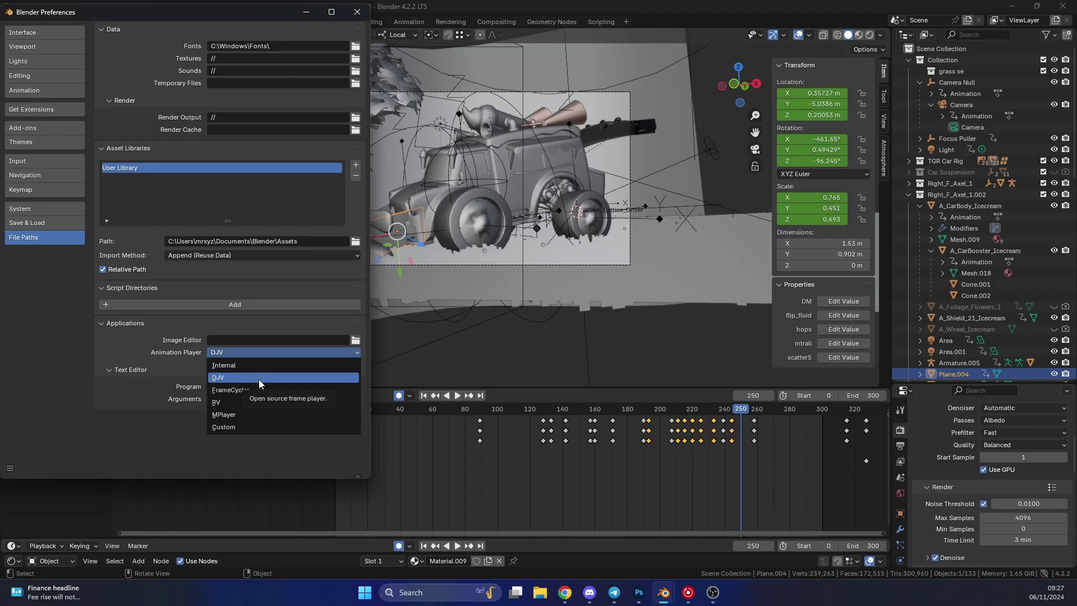
click(243, 365)
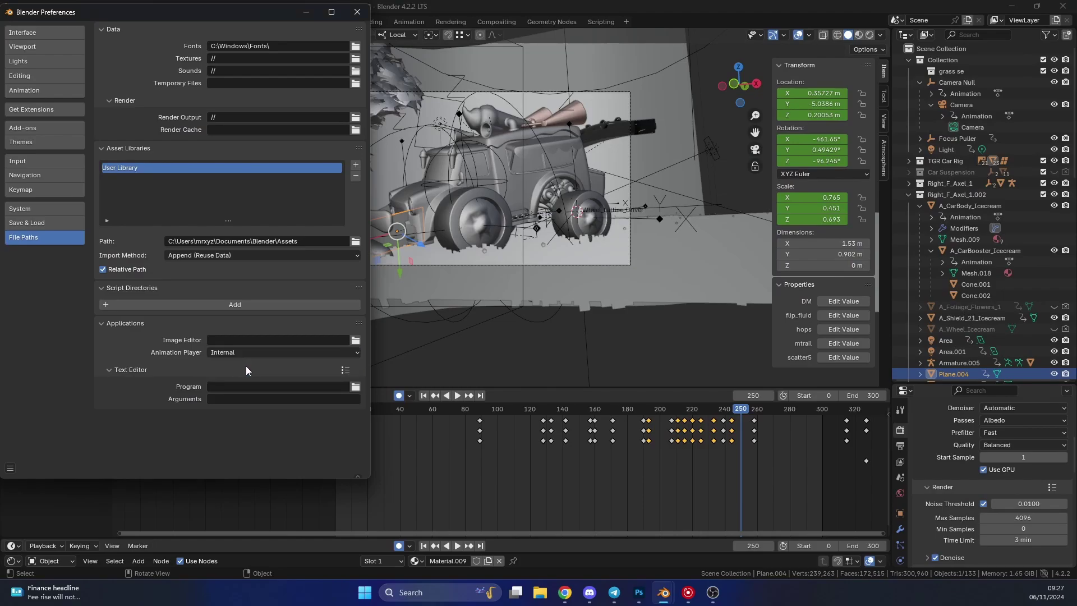
click(357, 12)
Play the rendered animatic with Render > View Animation in Blender's player, then close it
click(70, 22)
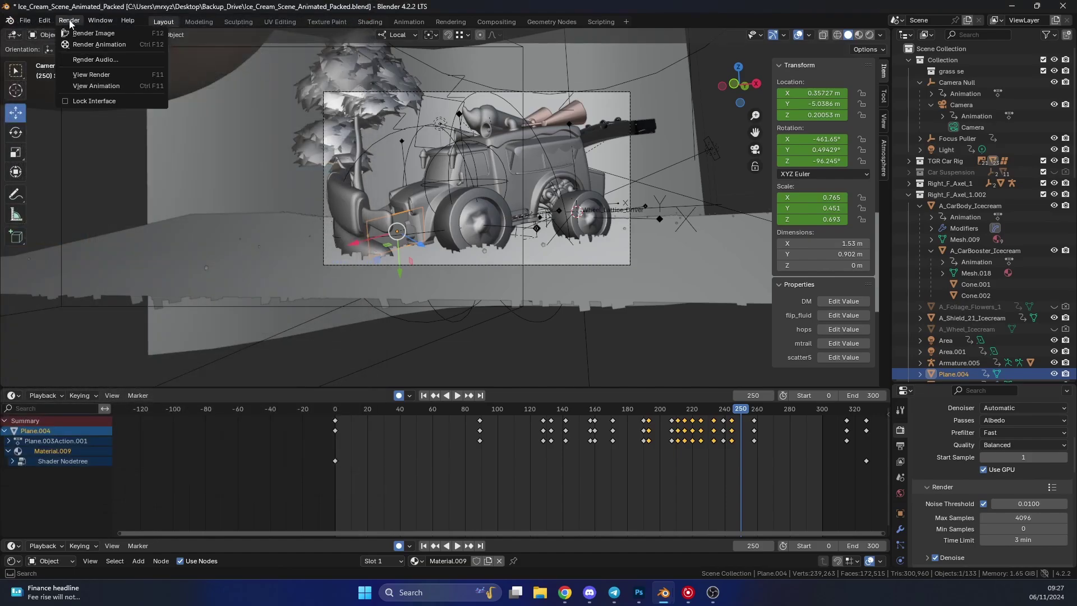
click(86, 87)
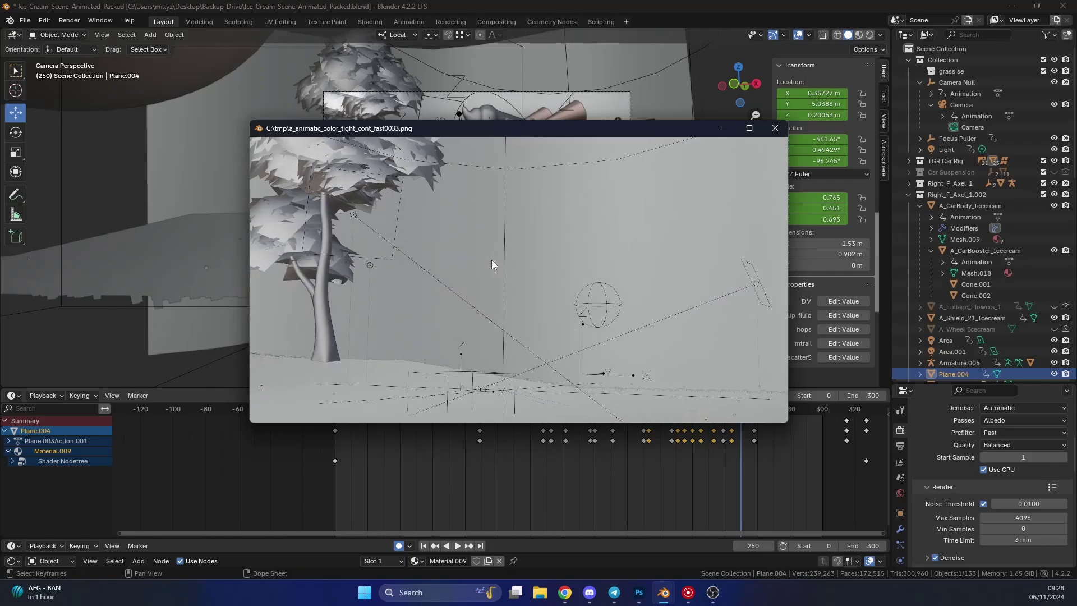
click(775, 129)
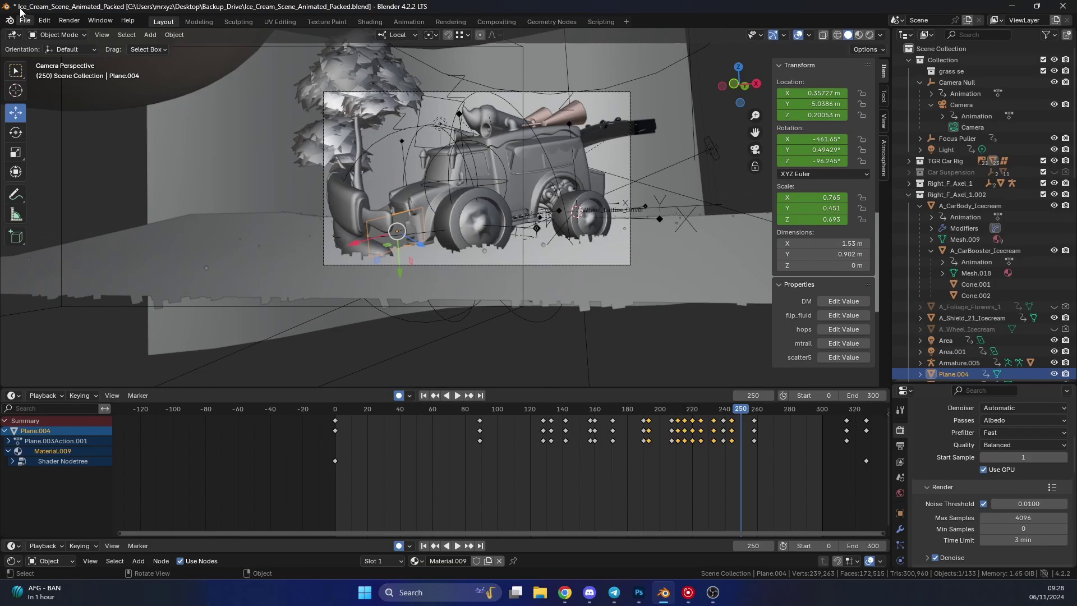
Under Preferences > File Paths > Applications, choose DJV as Animation Player and close the window
click(44, 20)
click(86, 164)
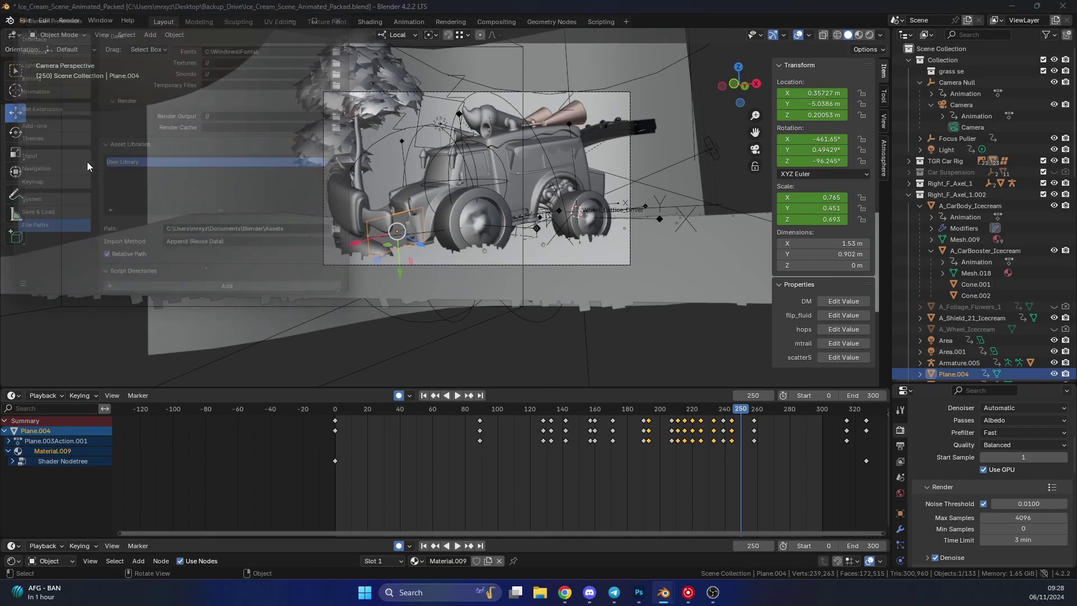
scroll(194, 201, down, 1)
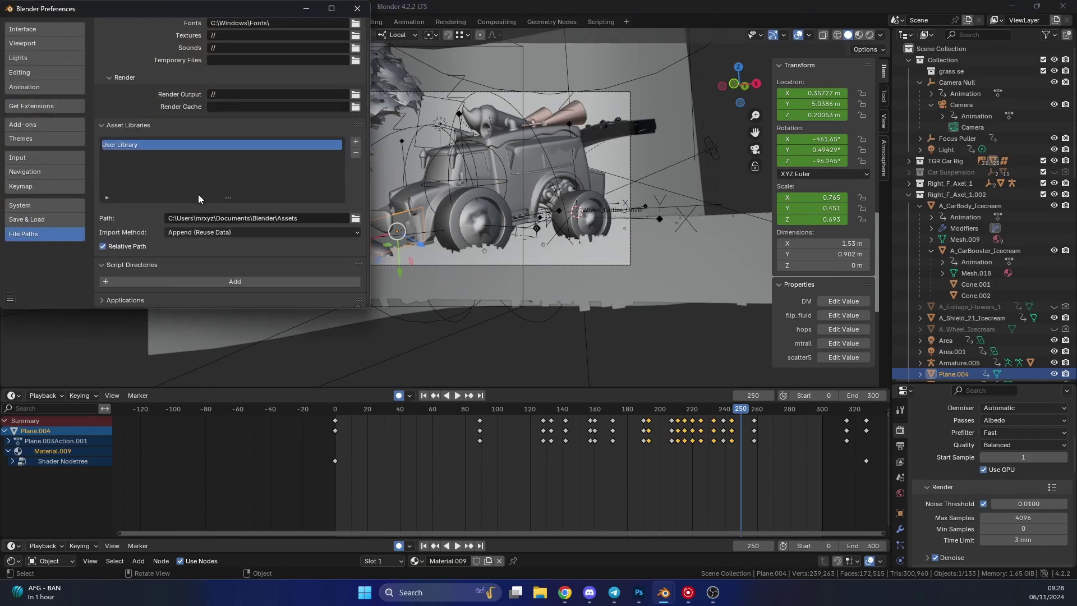
click(149, 297)
scroll(150, 296, down, 4)
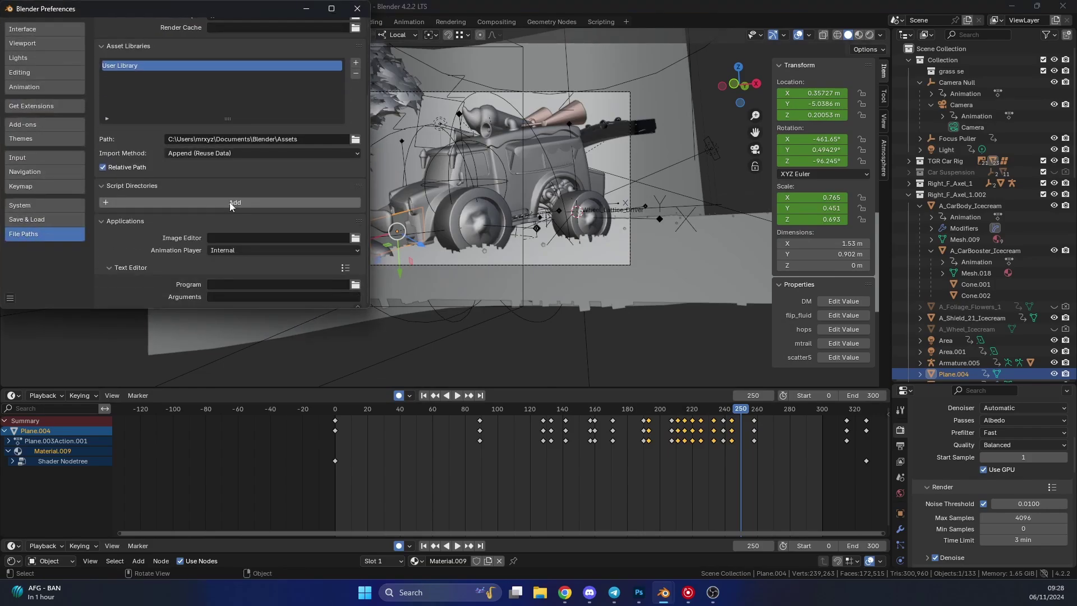
click(248, 253)
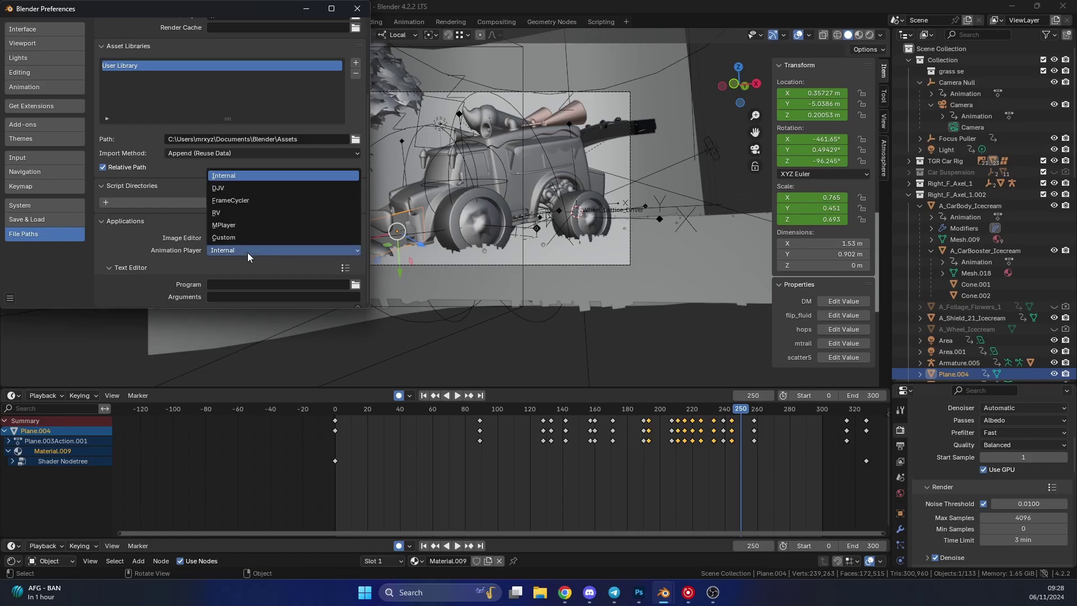
click(237, 189)
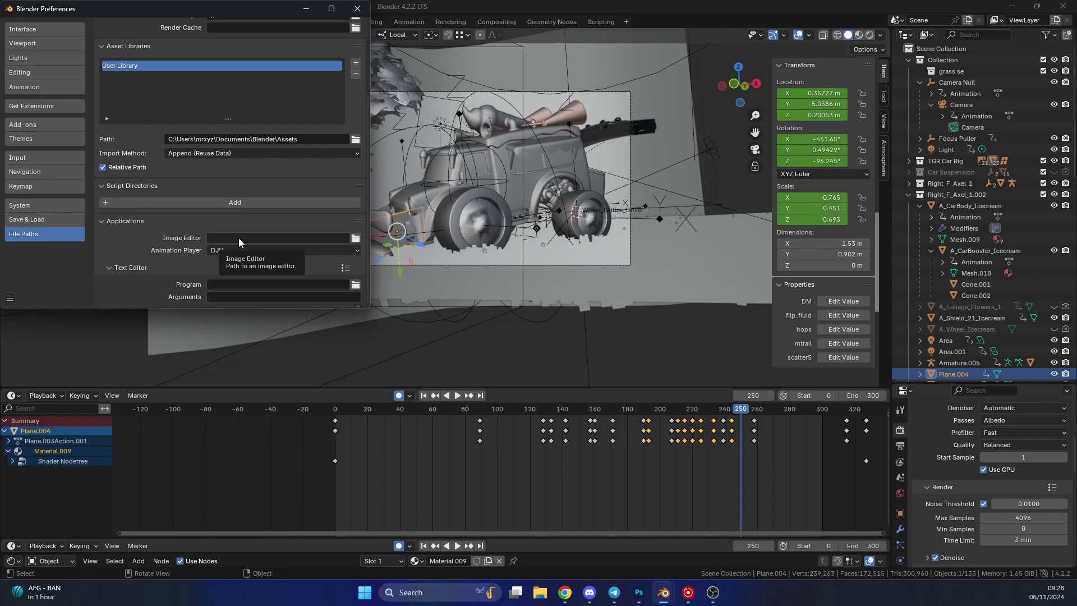
click(357, 9)
Launch the rendered animatic in DJV with Render > View Animation and browse DJV's Settings panel
click(68, 20)
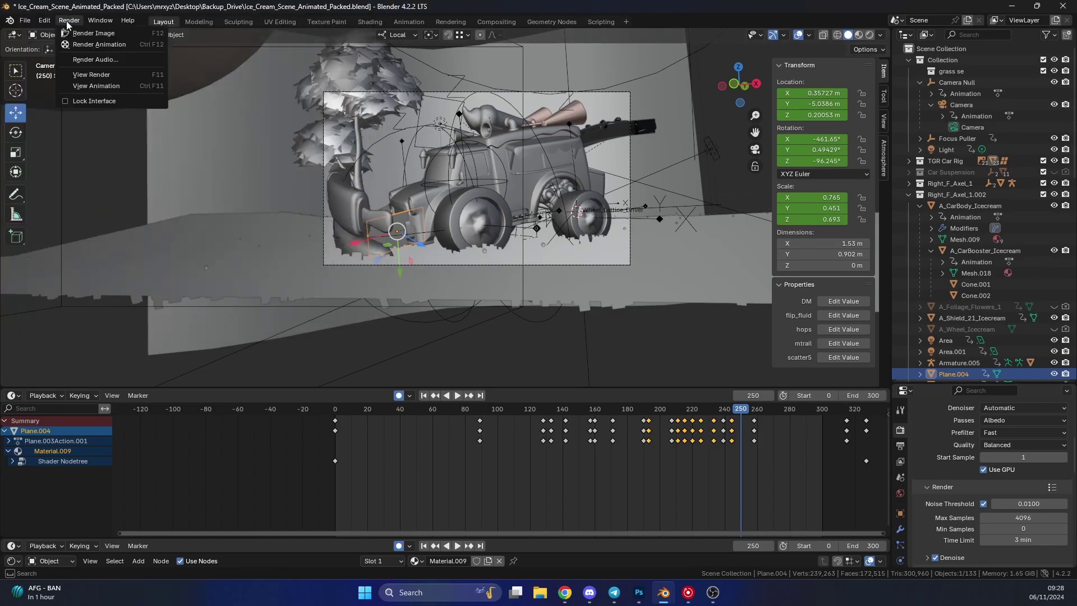
click(97, 86)
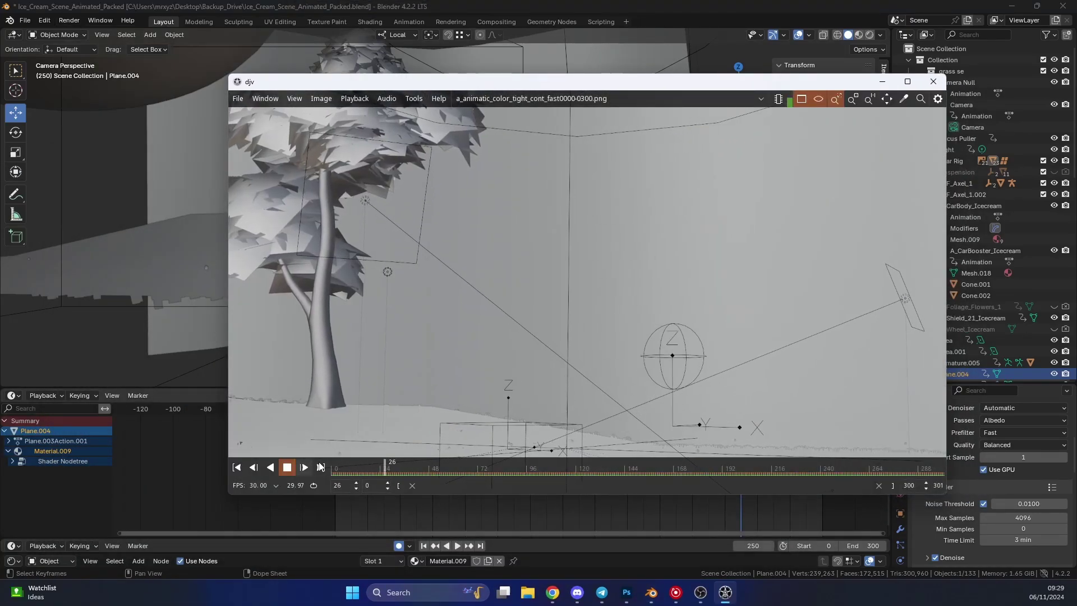
click(938, 100)
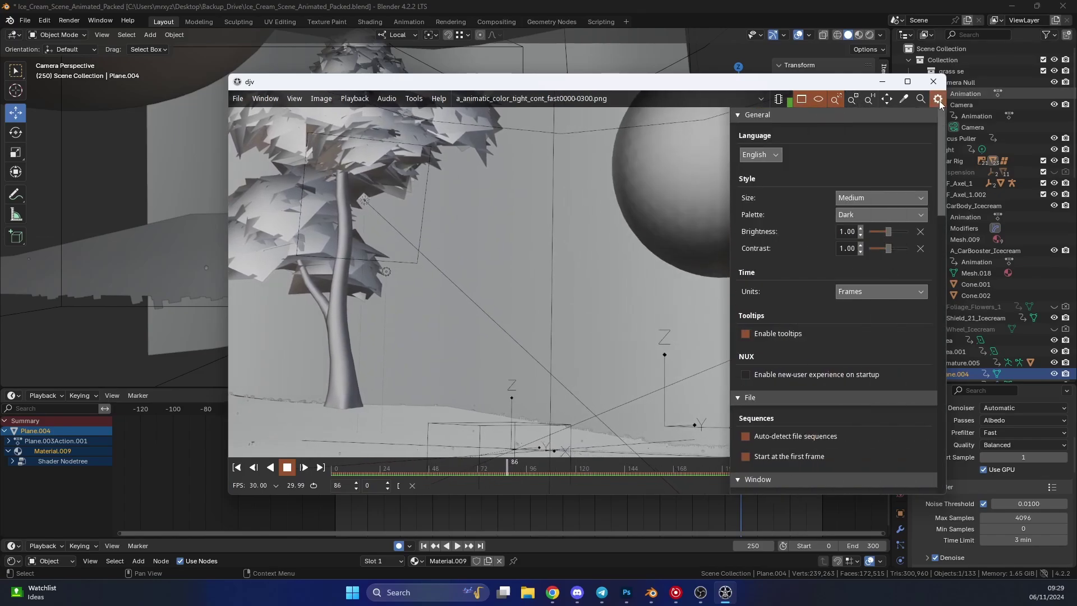
scroll(813, 224, down, 3)
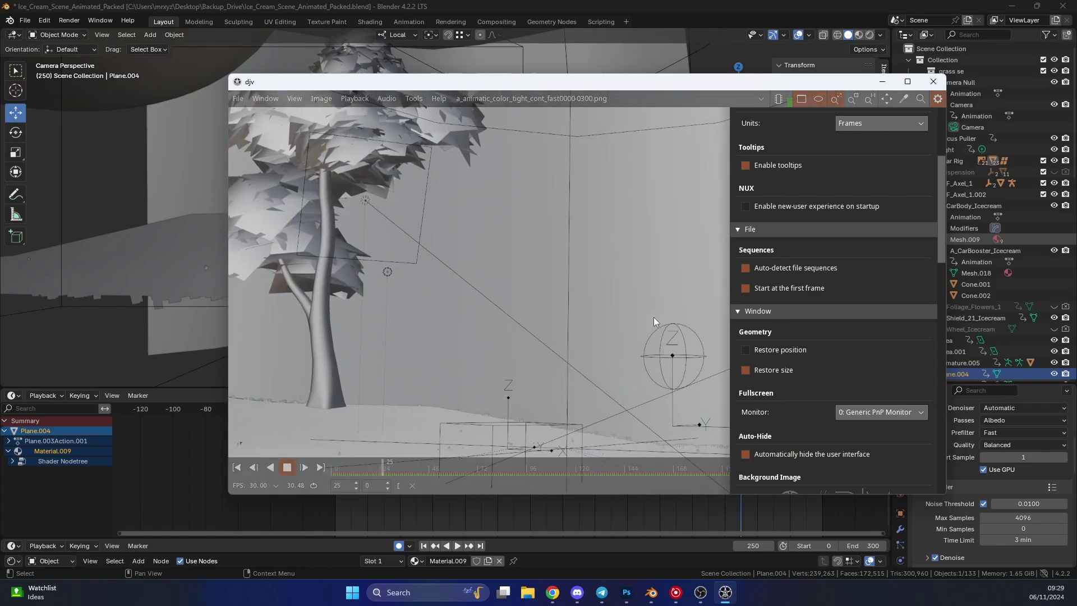
scroll(830, 292, down, 10)
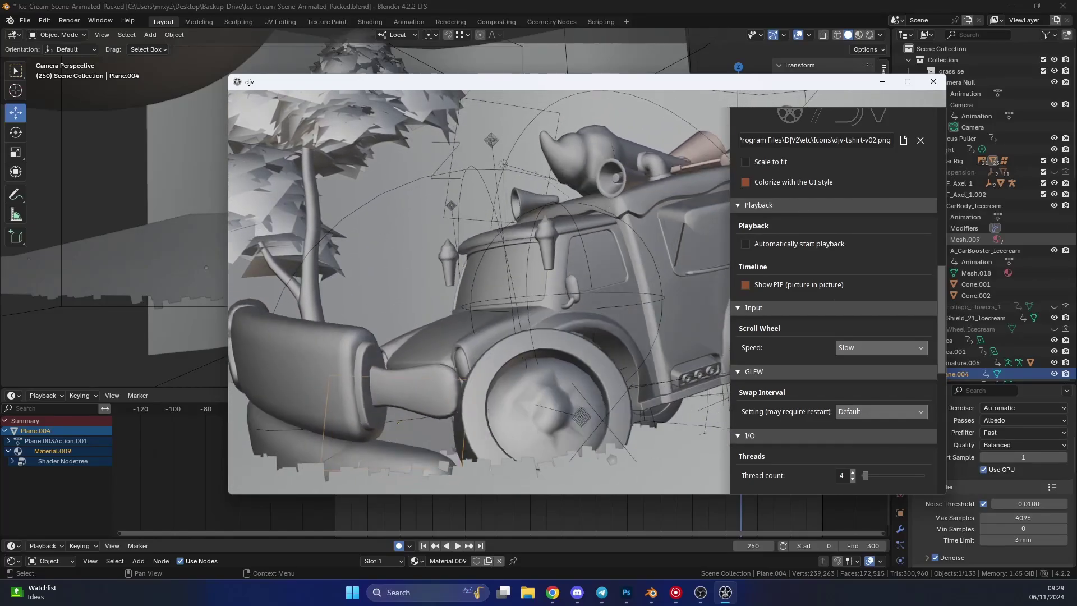
mouse_move(408, 242)
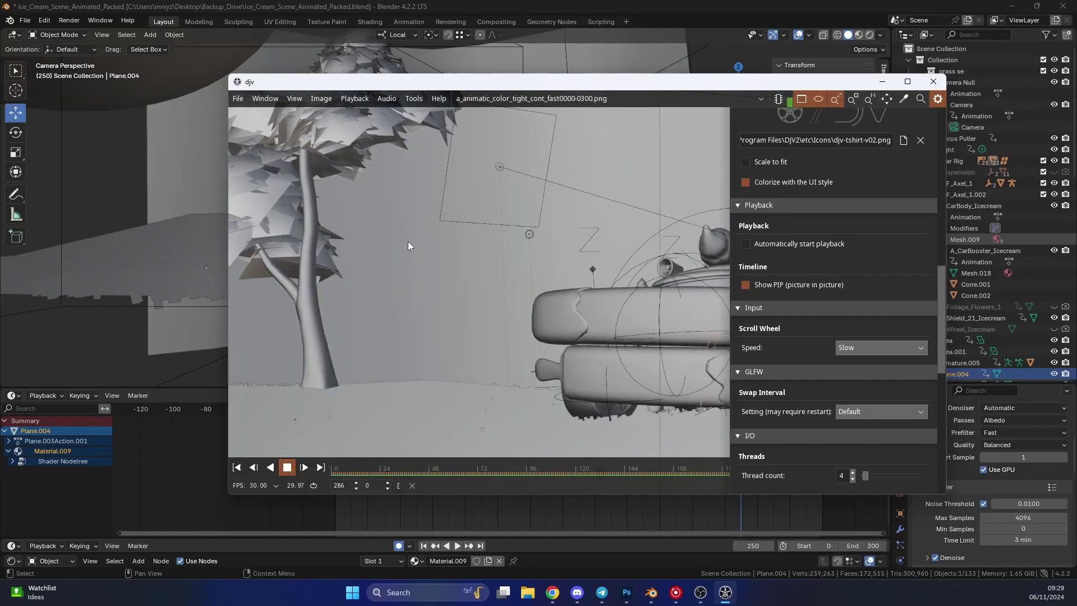